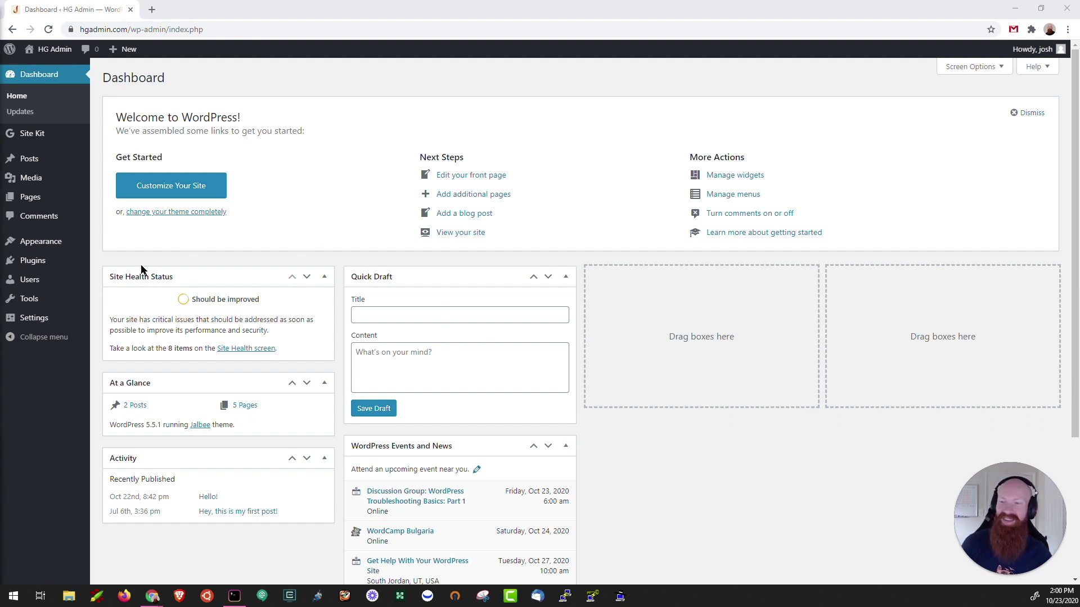
Search plugins for 'Smash Balloon', then install and activate Smash Balloon Social Photo Feed
mouse_move(33, 265)
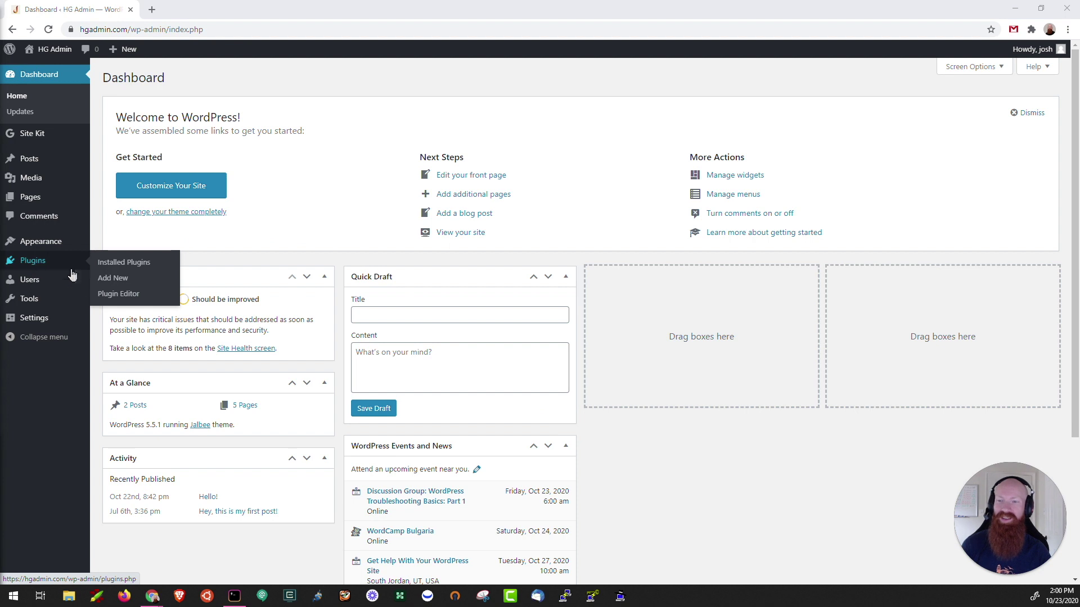
click(114, 279)
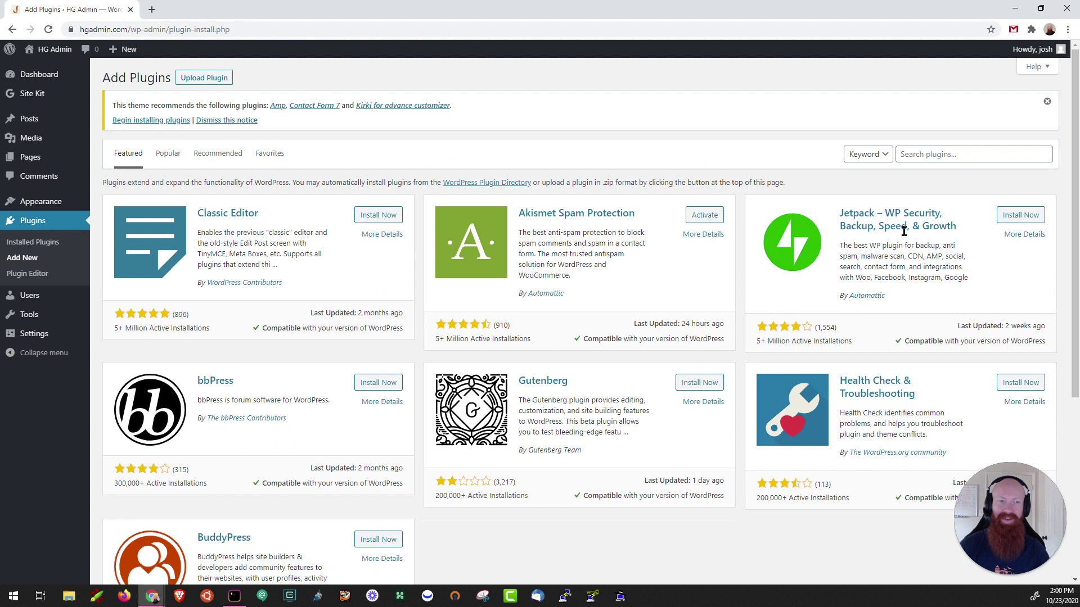
click(930, 153)
text(Smash Balloonm)
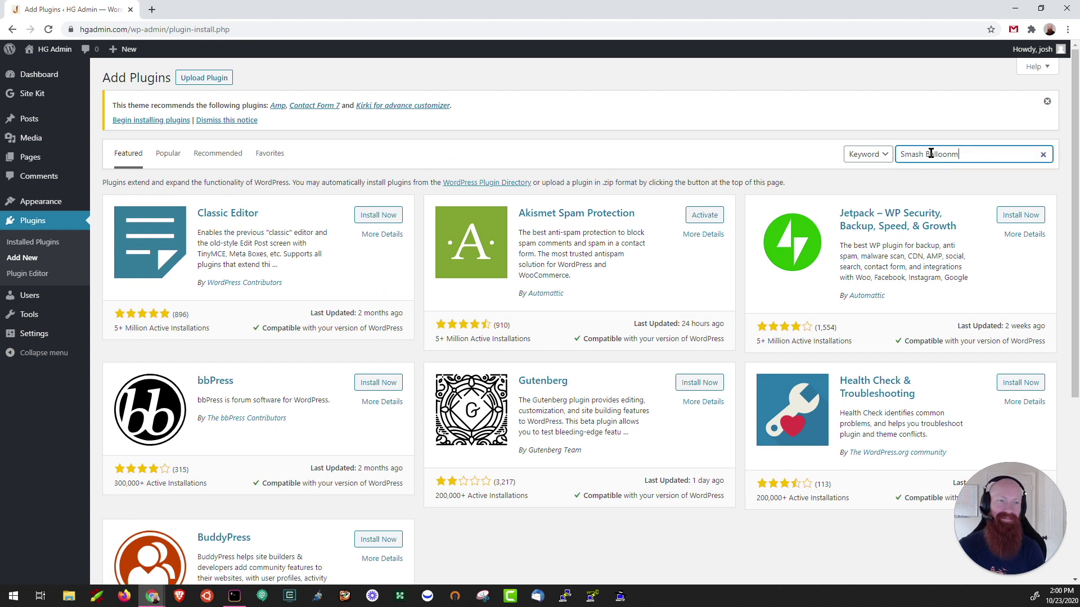
key(BackSpace)
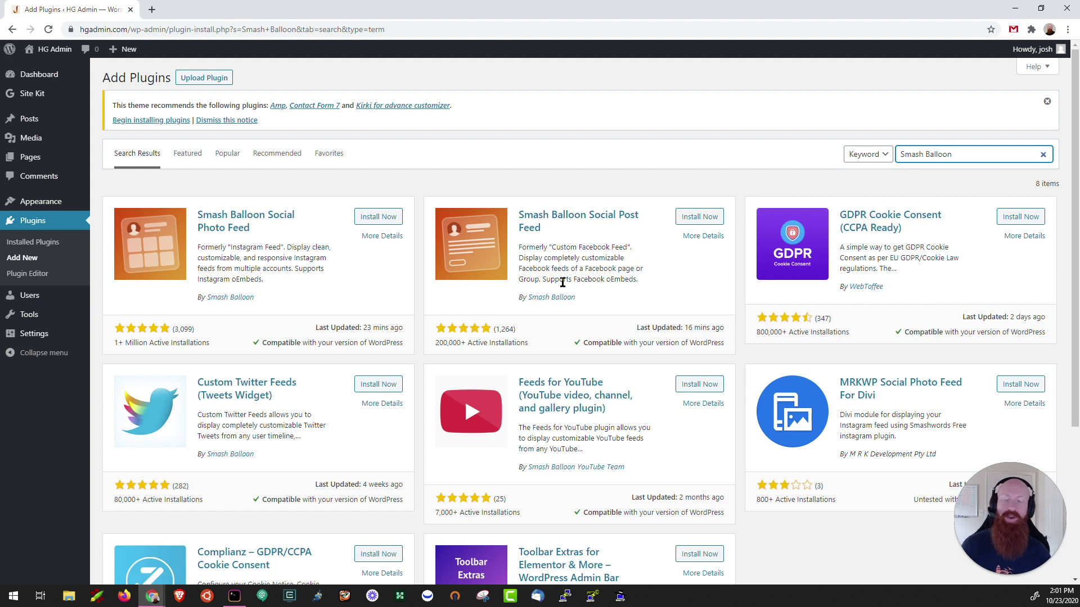
click(377, 218)
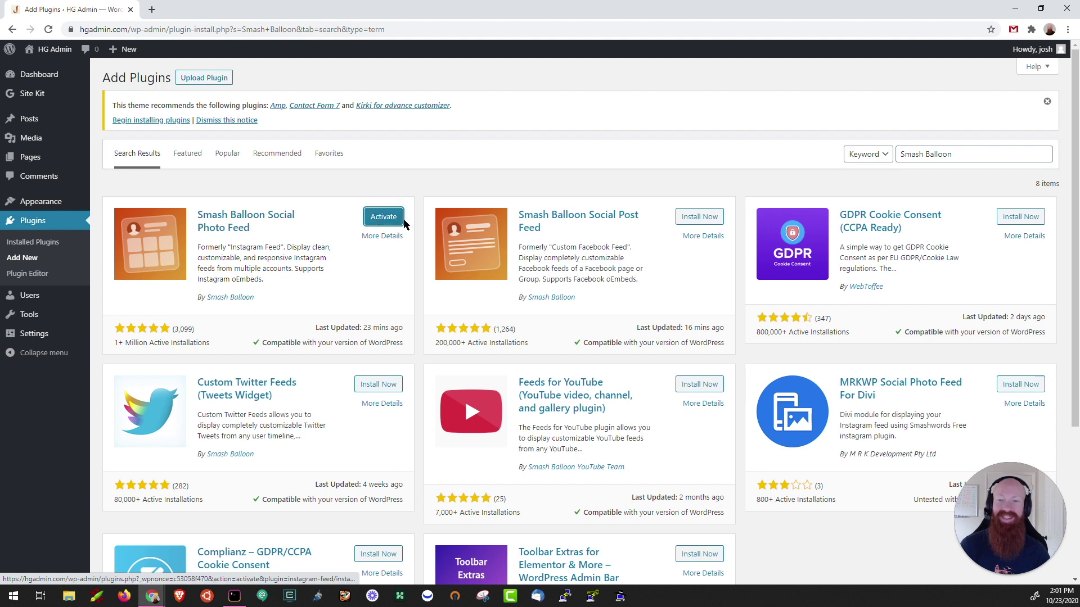
click(385, 220)
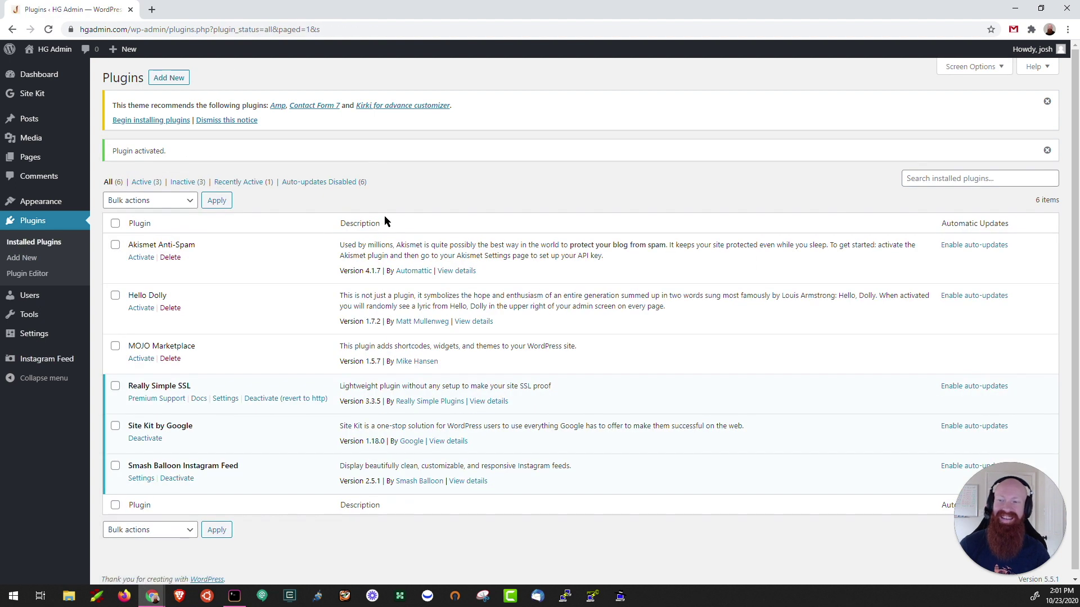
Enable Instagram oEmbeds on the Instagram Feed oEmbeds page and start the Connect to Facebook authorization
mouse_move(58, 363)
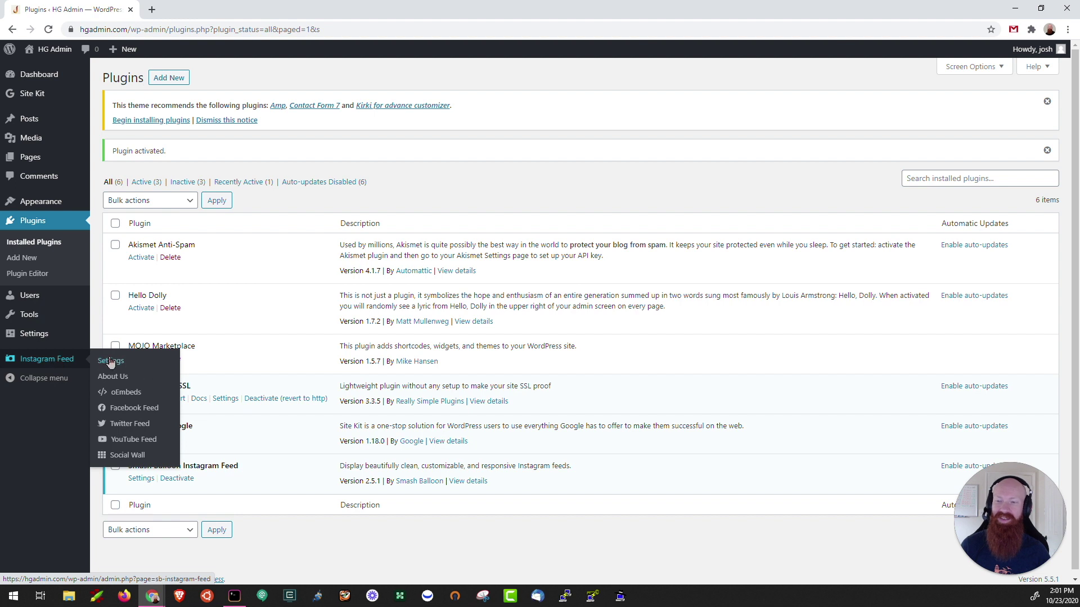
click(135, 398)
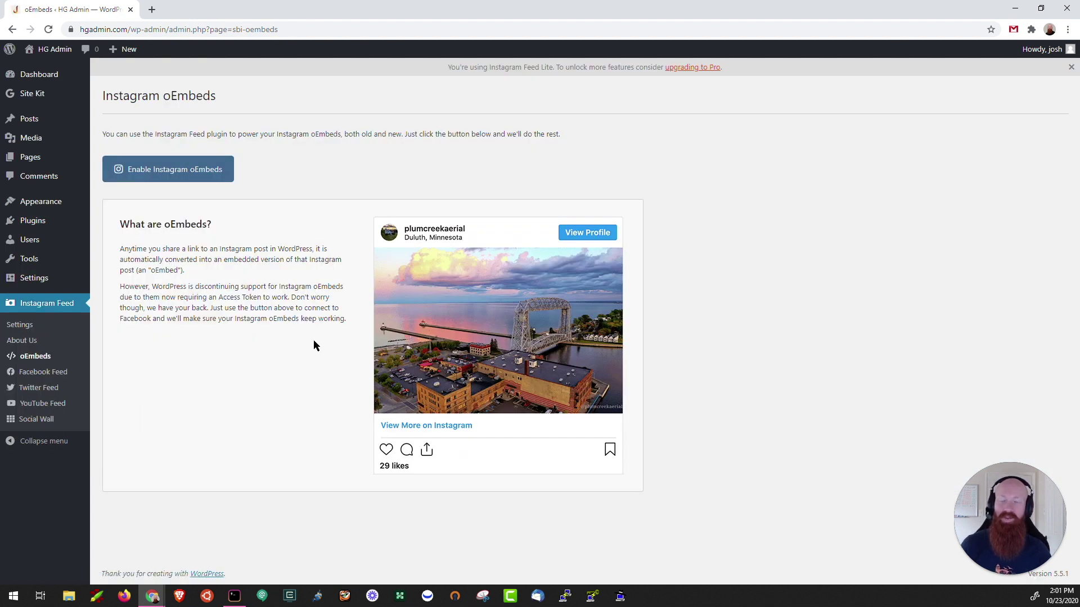
click(167, 174)
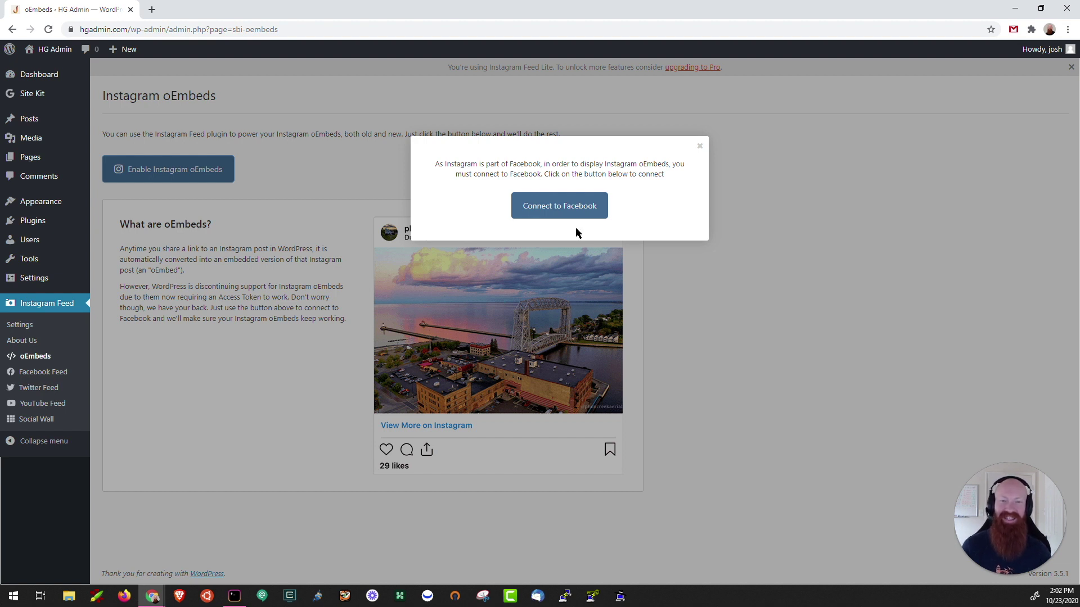
click(561, 209)
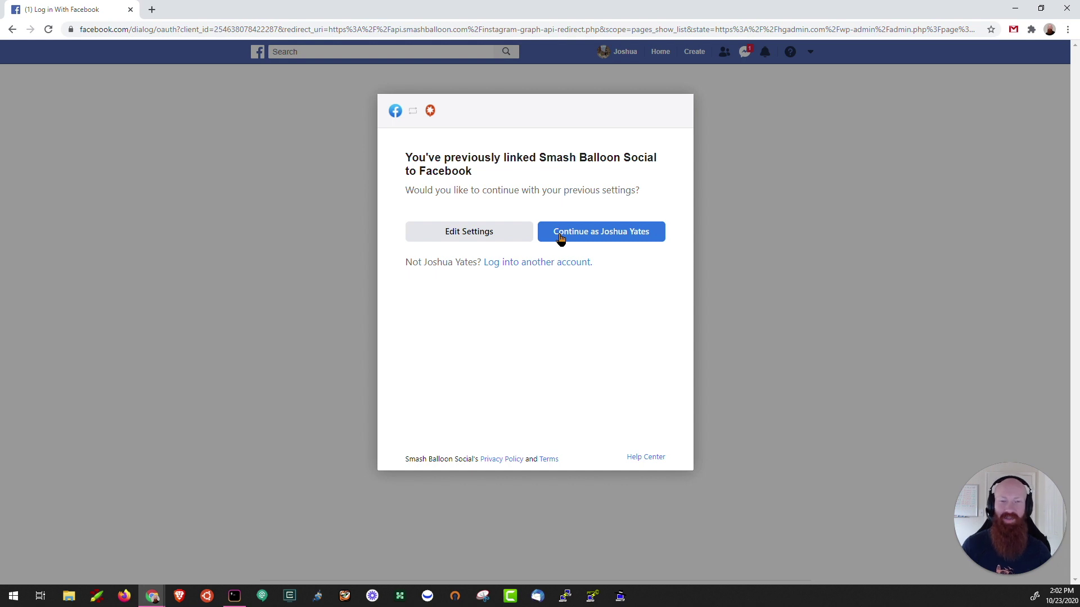
Continue as the previously linked Facebook account to authorize Smash Balloon
click(610, 235)
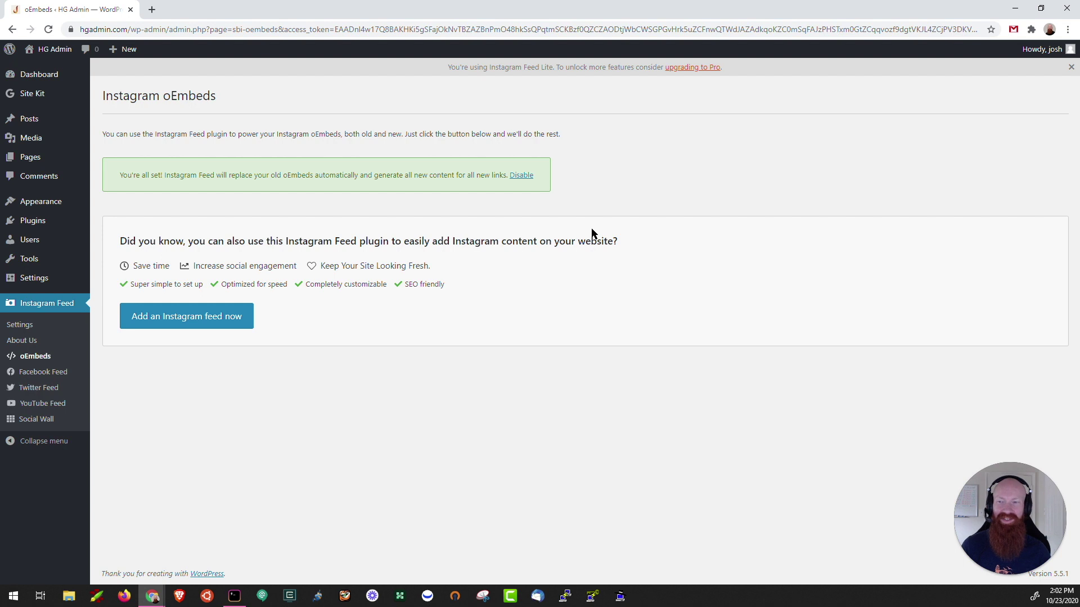
Open the Hello! post in the editor and add an empty paragraph below New post!
mouse_move(38, 125)
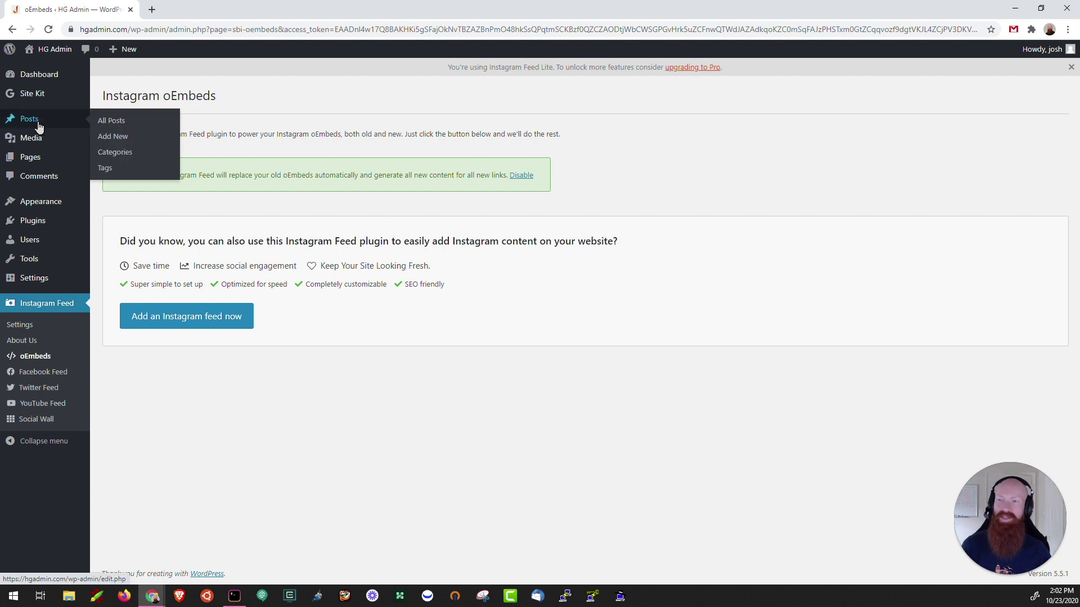
click(115, 123)
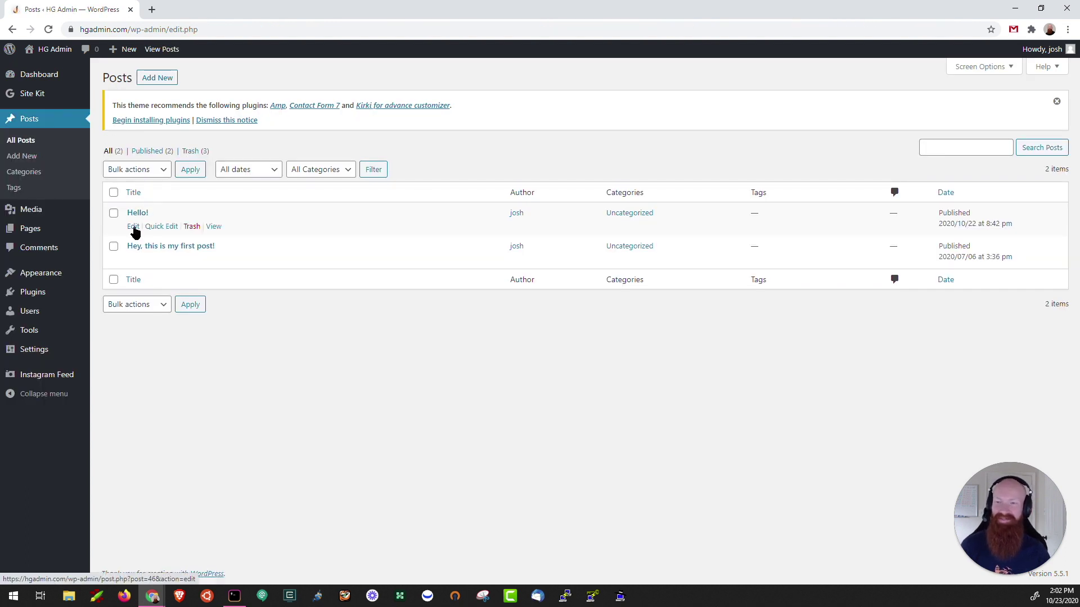
click(134, 228)
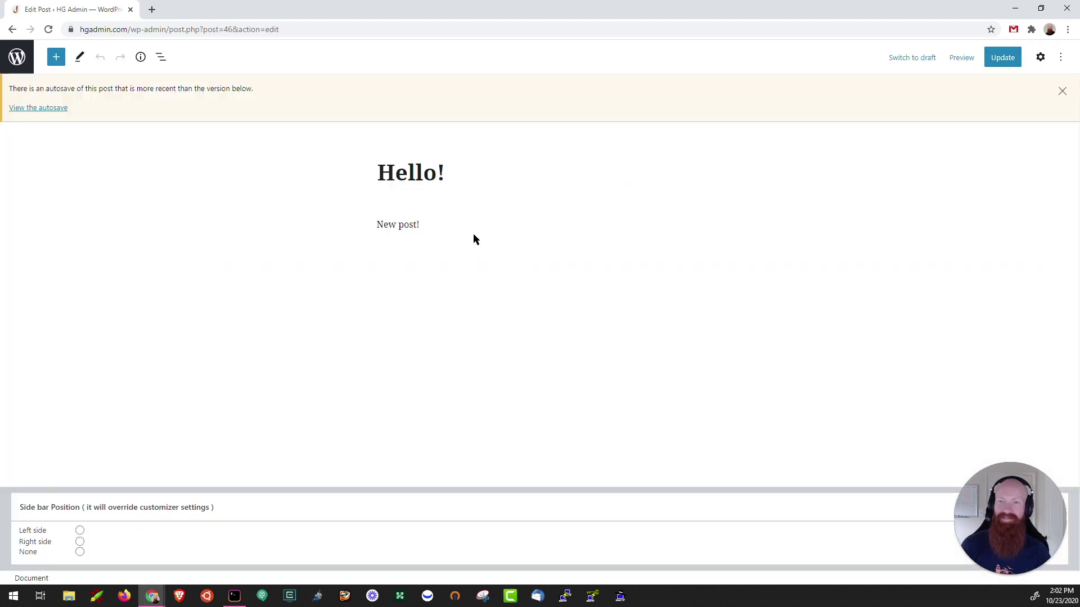
click(448, 223)
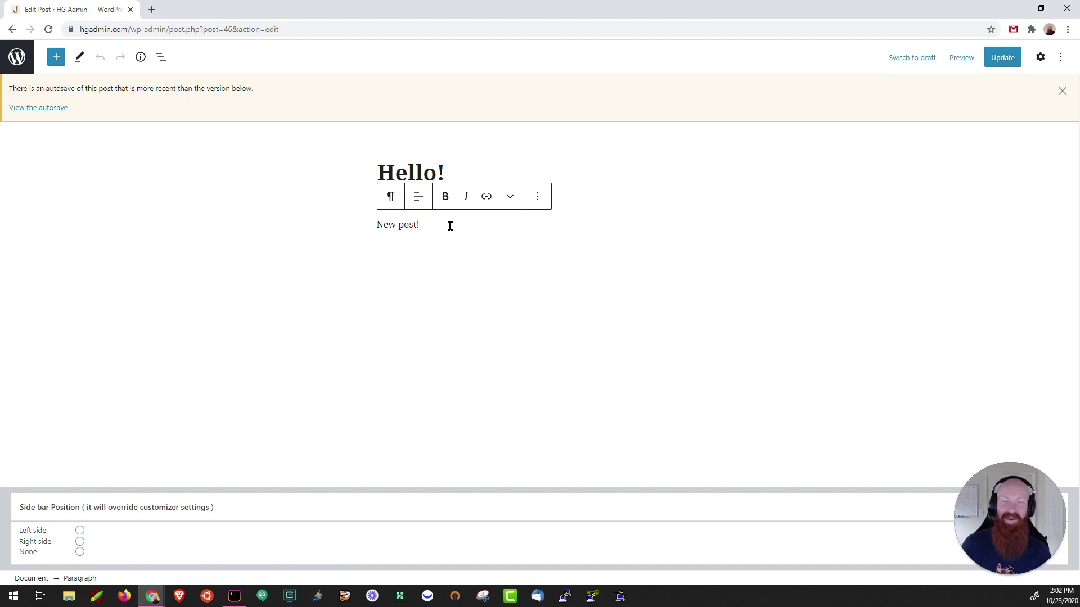
key(Return)
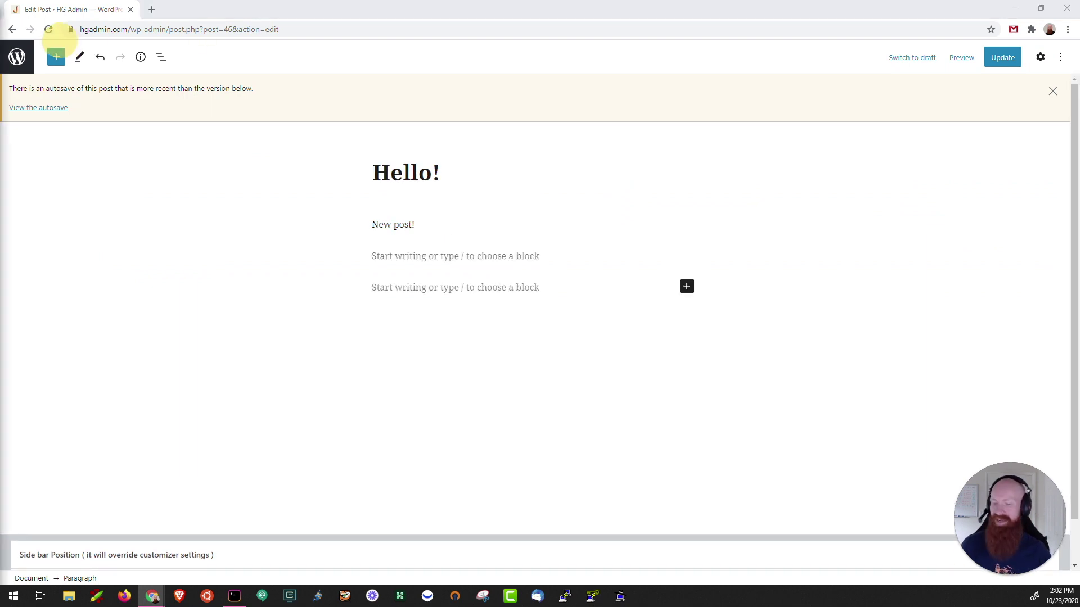
Paste the Instagram beach sunset post URL into that paragraph as an embed and update the post
click(401, 292)
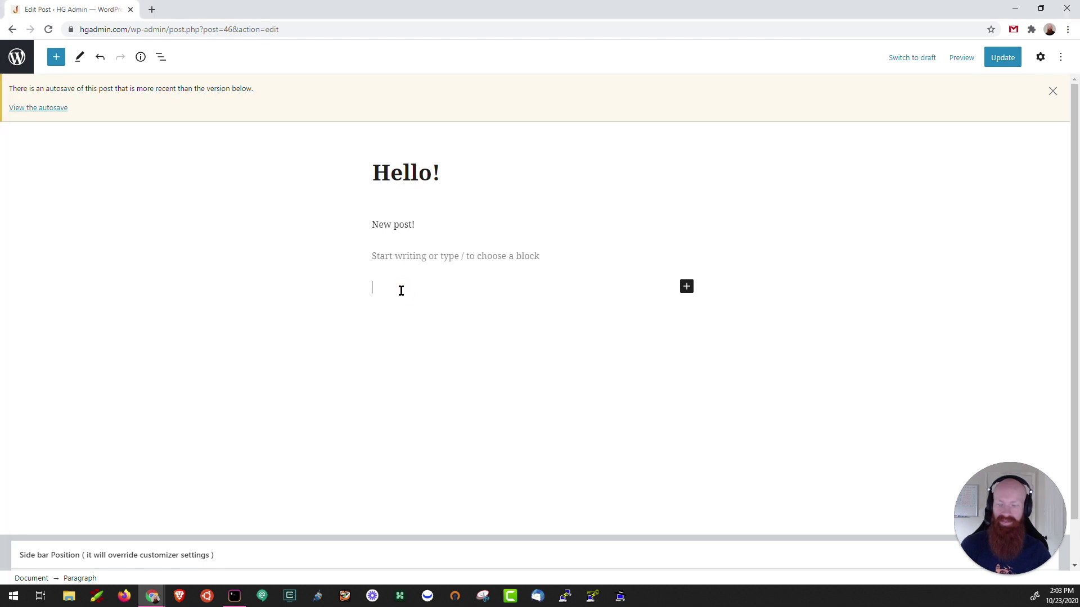
key(ctrl+v)
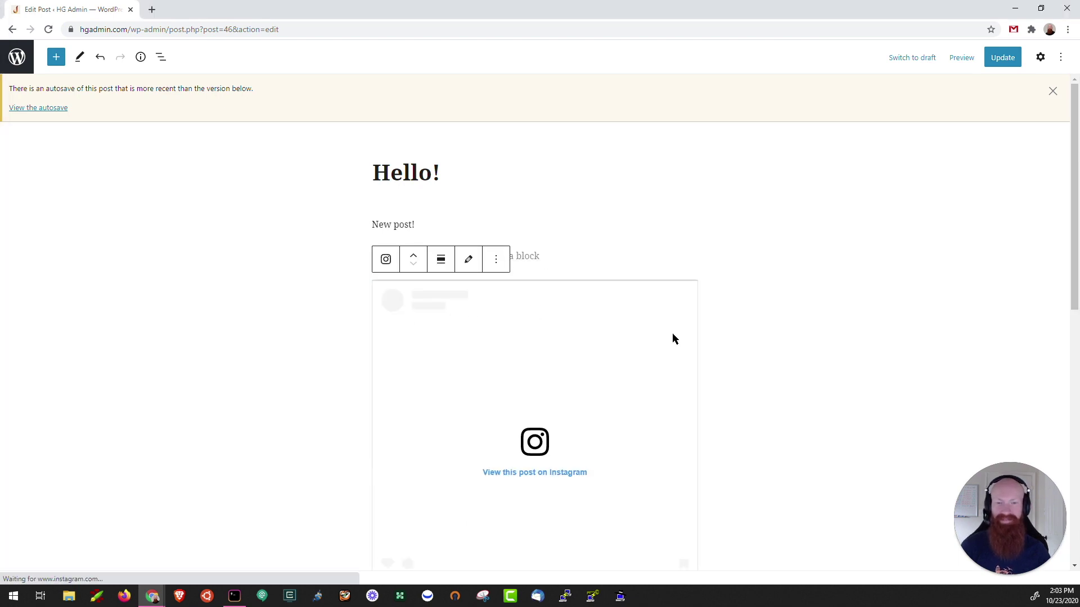
scroll(764, 328, down, 1)
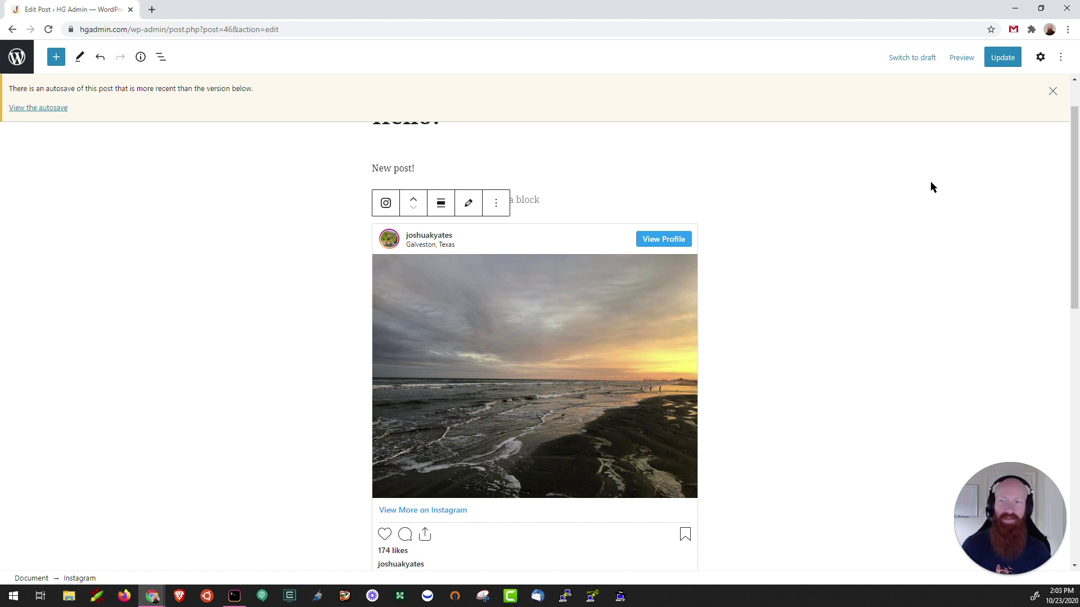
click(1006, 61)
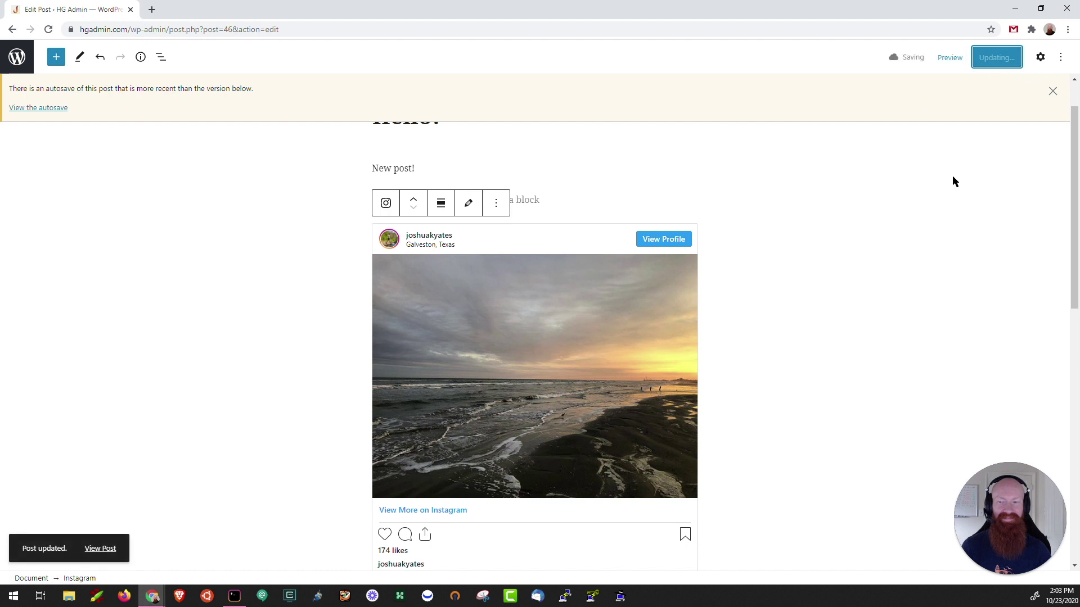
click(14, 66)
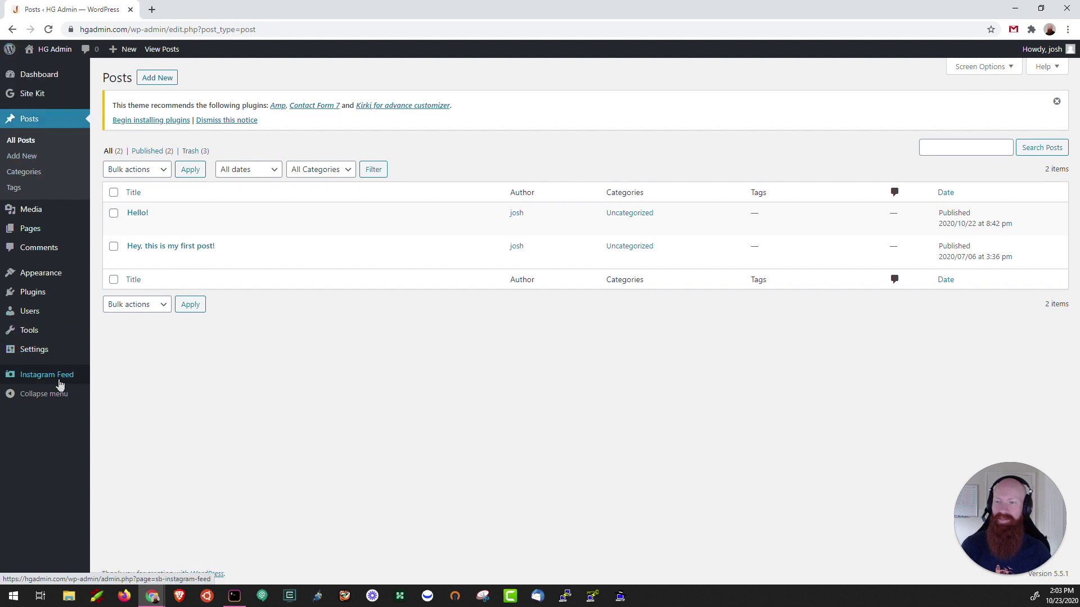
Install and activate the Custom Facebook Feed plugin from the Instagram Feed menu, then reopen Hello!
mouse_move(57, 381)
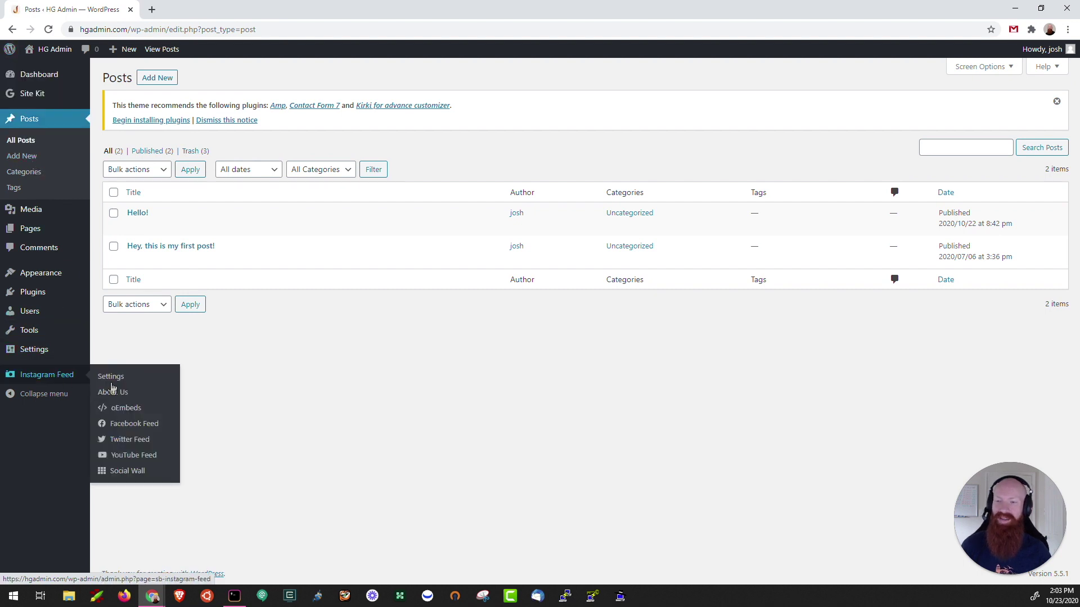
click(142, 427)
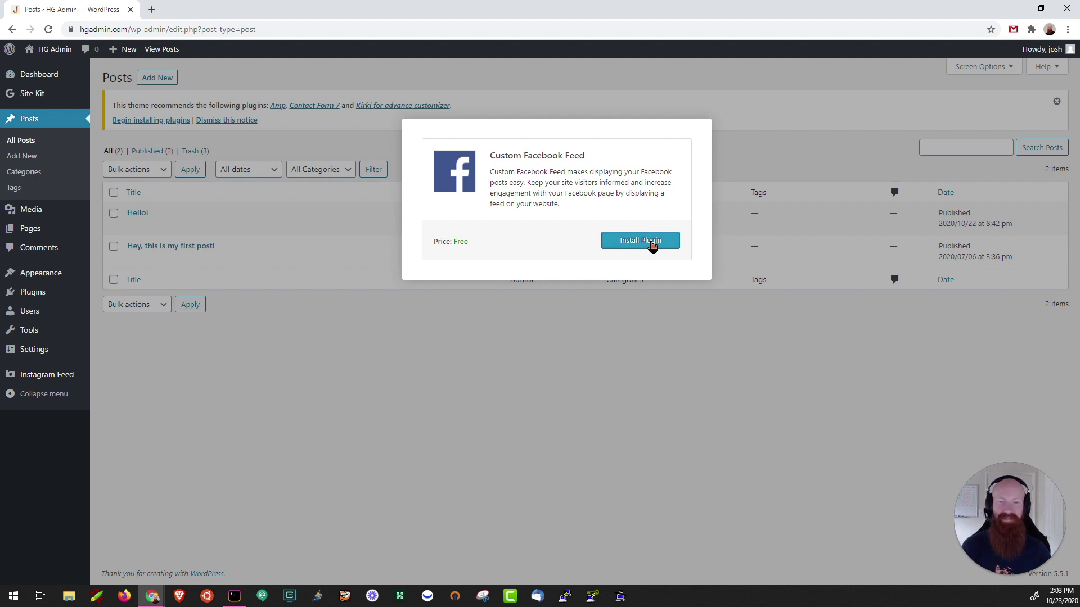
click(651, 243)
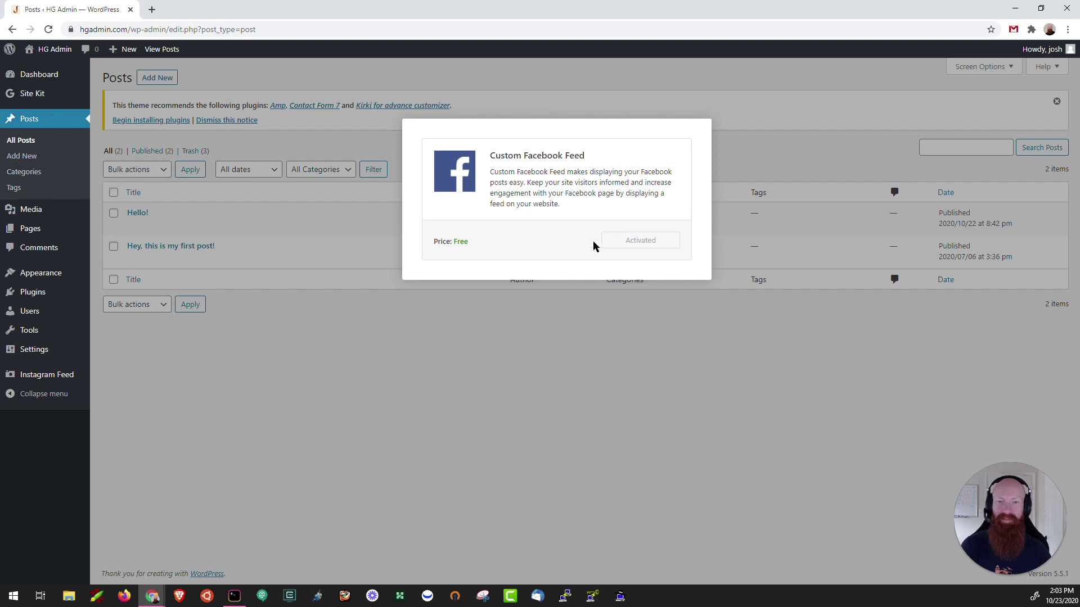
click(527, 327)
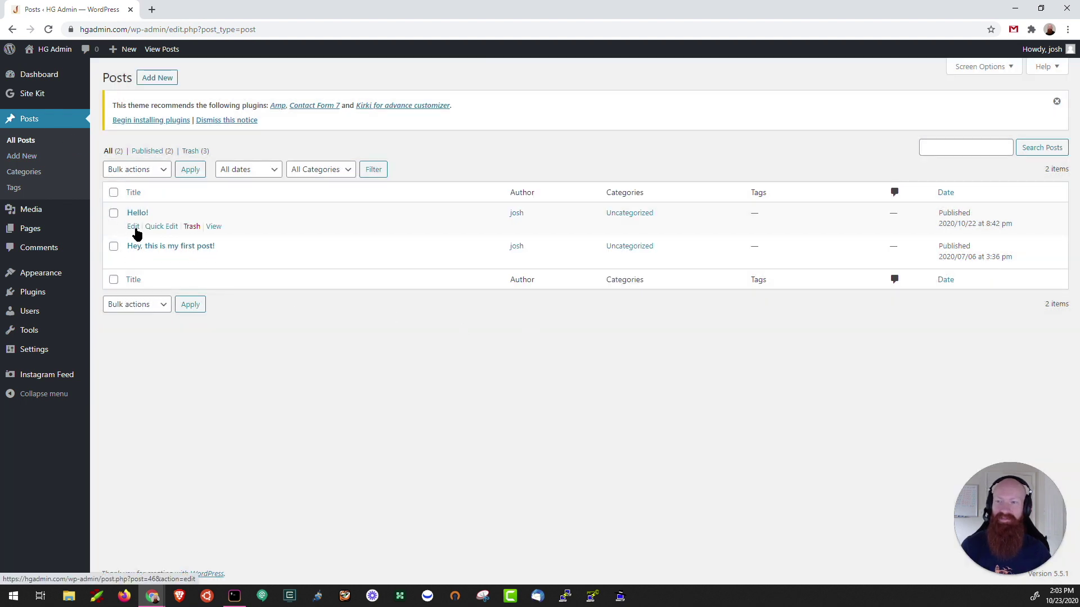
click(134, 228)
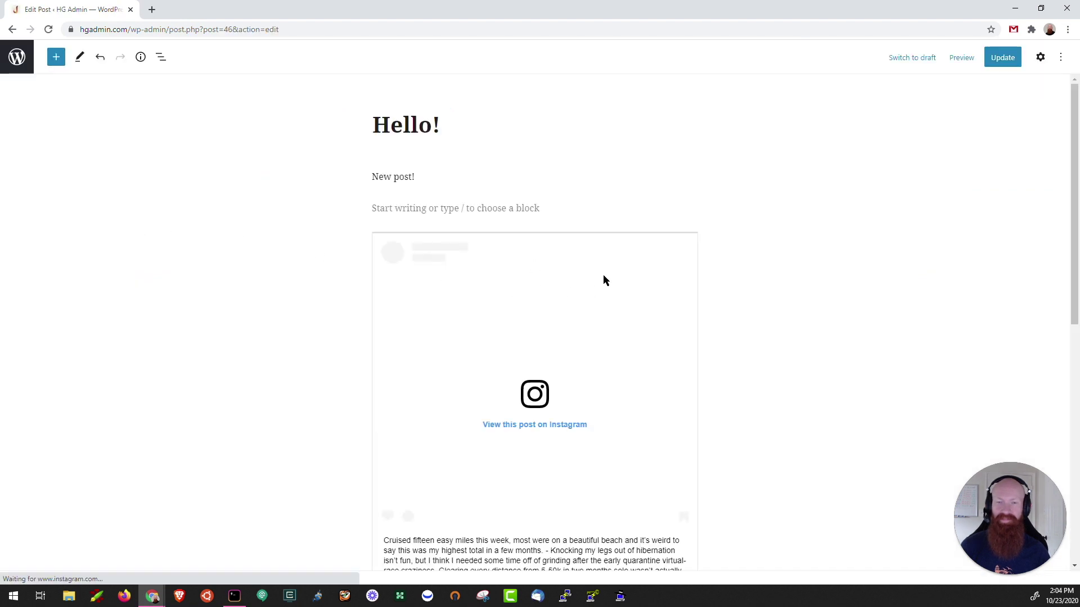
Paste the Facebook post URL into a new paragraph below the Instagram embed and update Hello!
scroll(563, 228, down, 2)
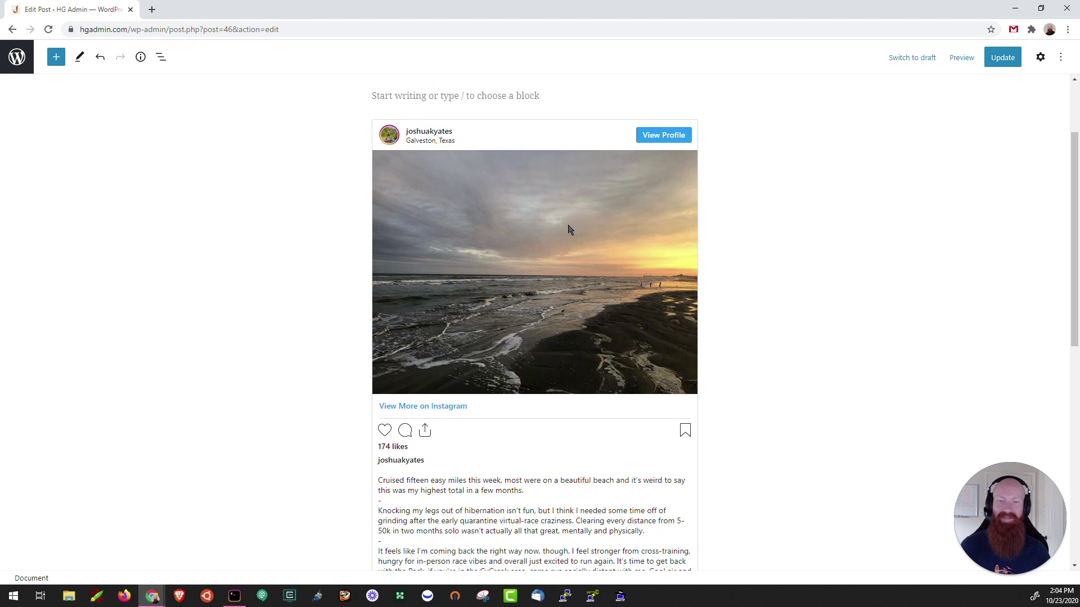
scroll(569, 229, down, 7)
click(547, 340)
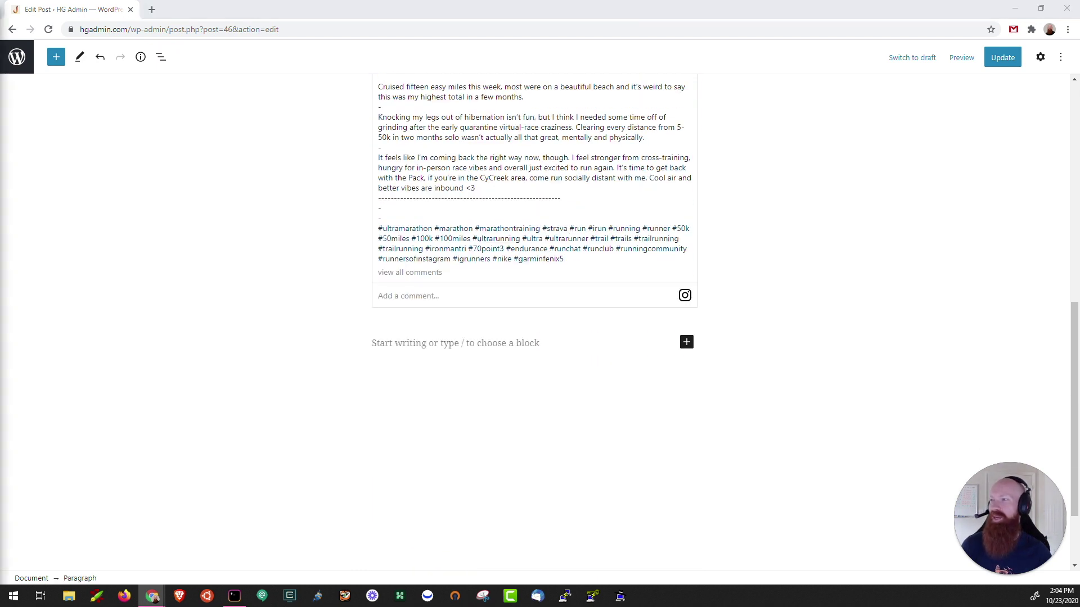
click(437, 344)
key(ctrl+v)
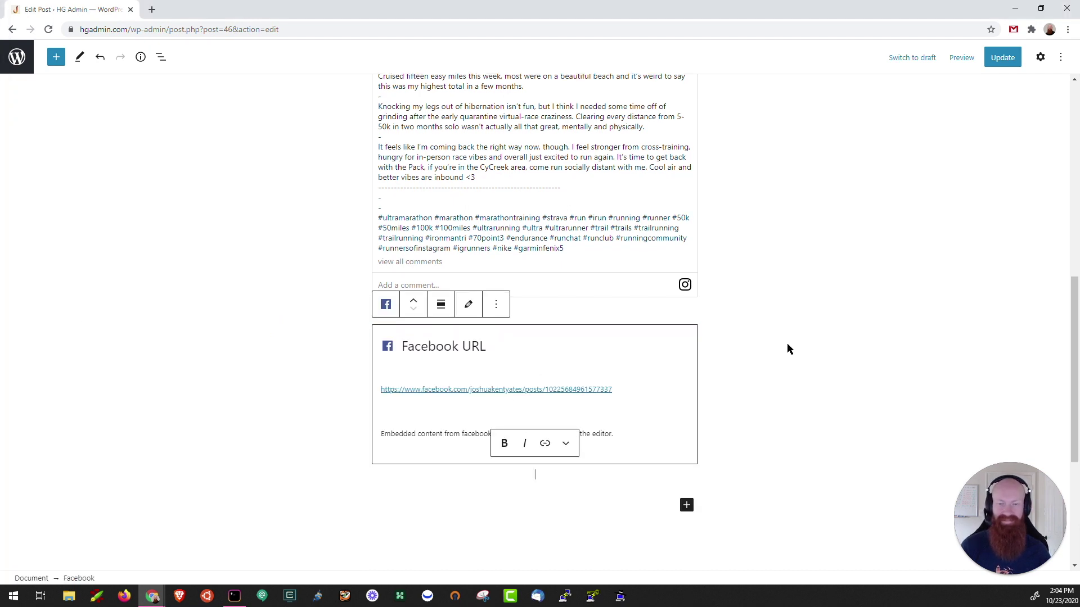
click(803, 349)
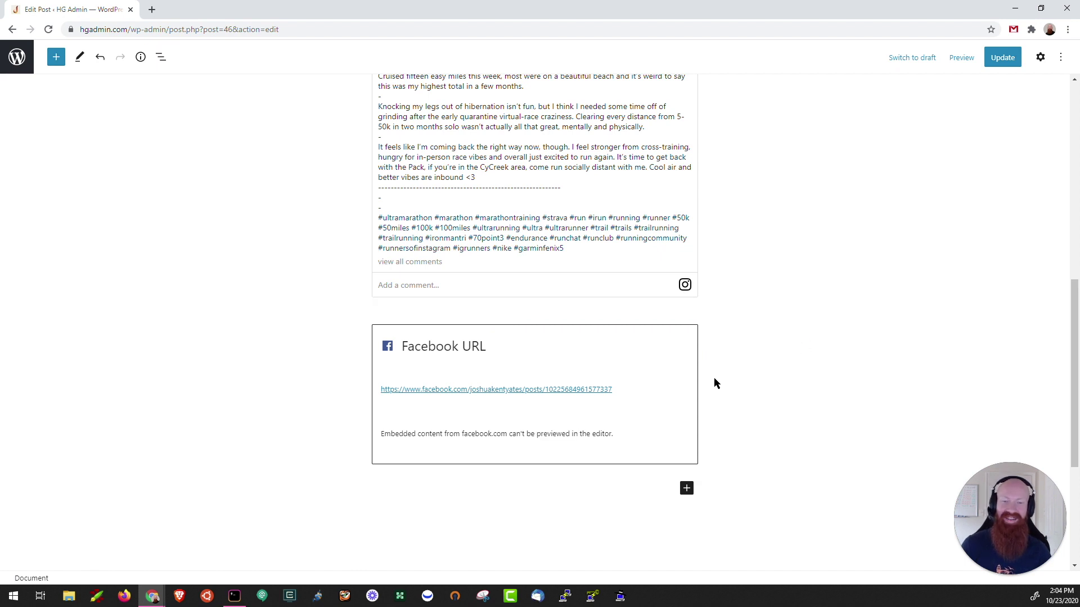
click(1005, 62)
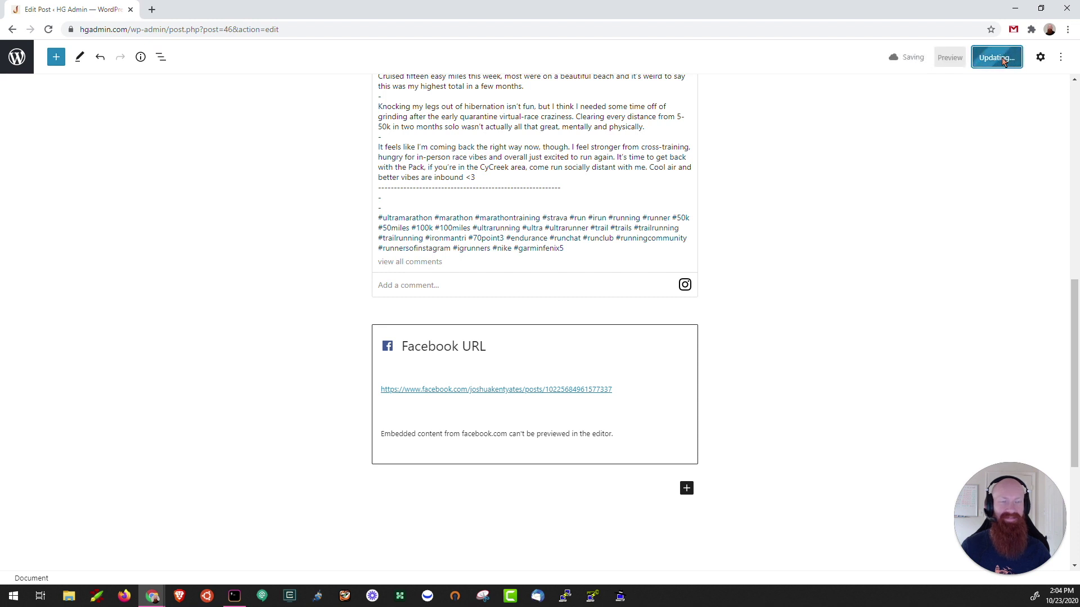
click(103, 554)
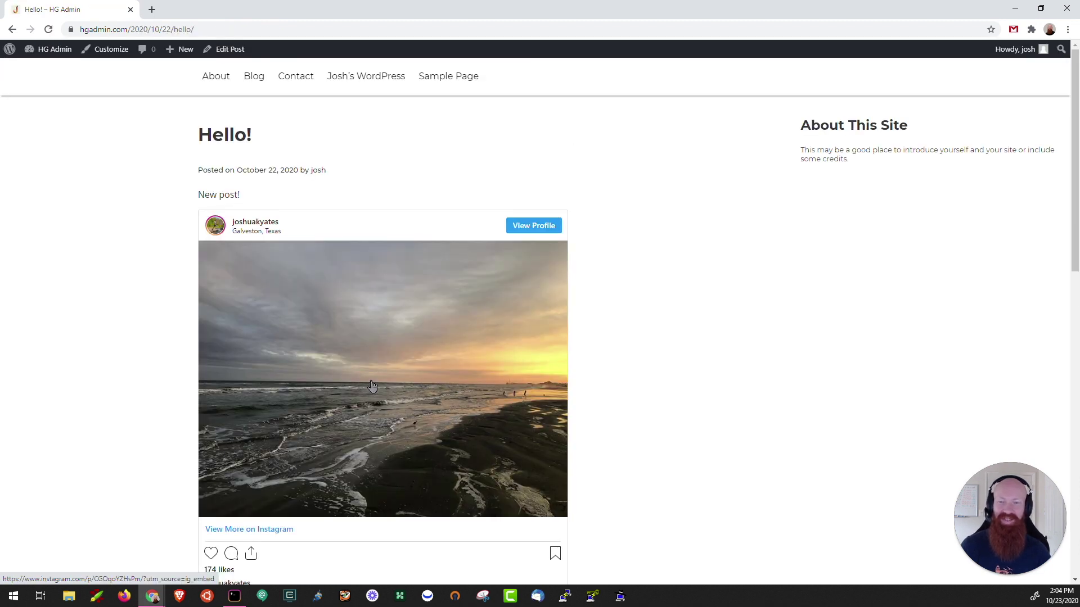
Scroll the live Hello! post to see the Facebook embed beneath the Instagram photo
scroll(372, 387, down, 9)
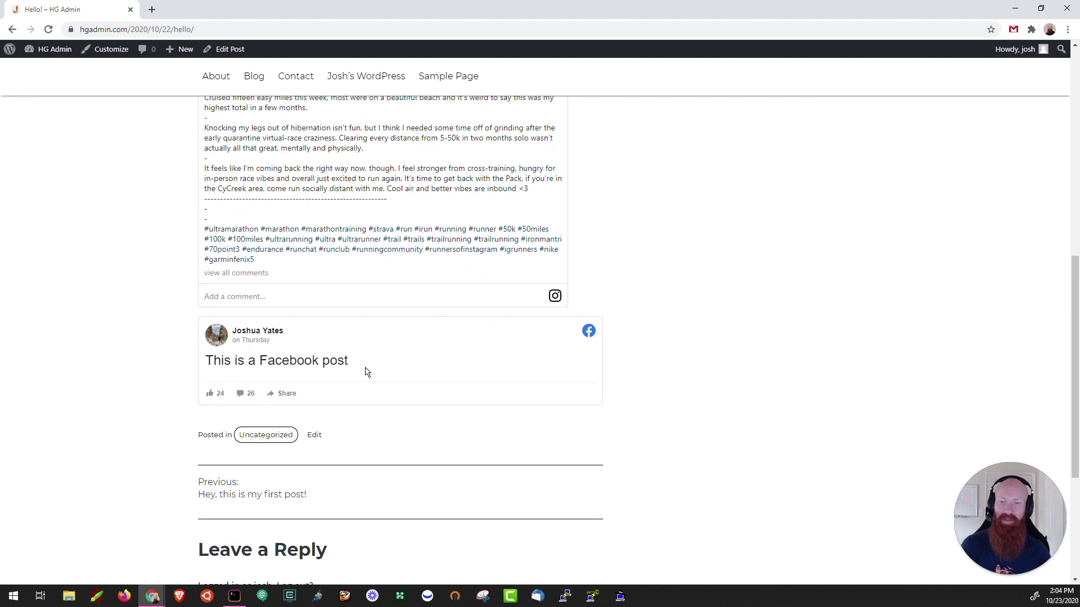